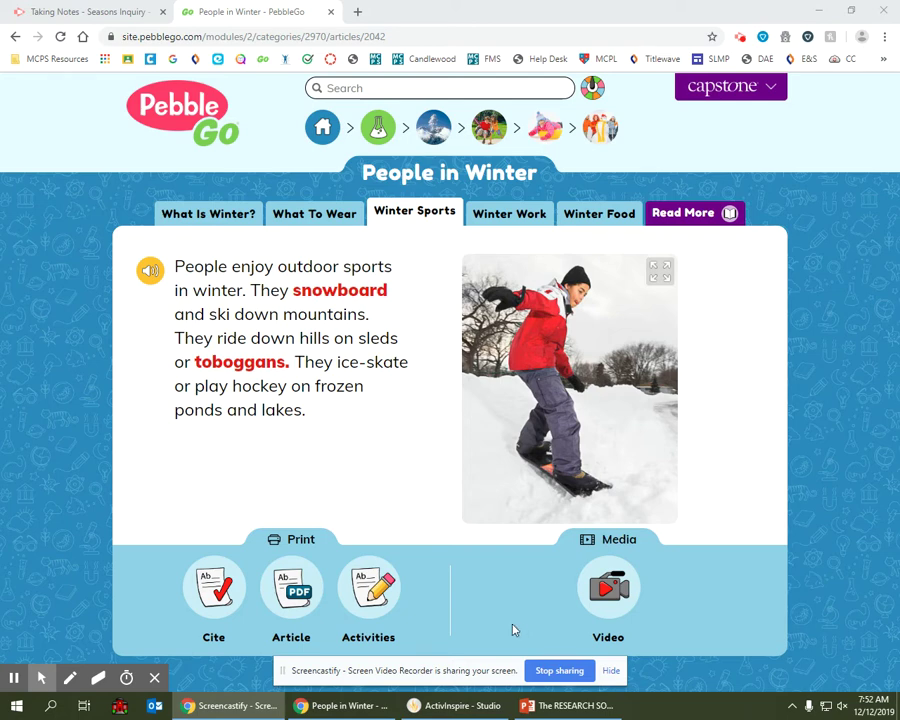
- Open the article's Winter Work section, and switch to ActivInspire to show page 4 of the Seasons flipchart
left_click(520, 216)
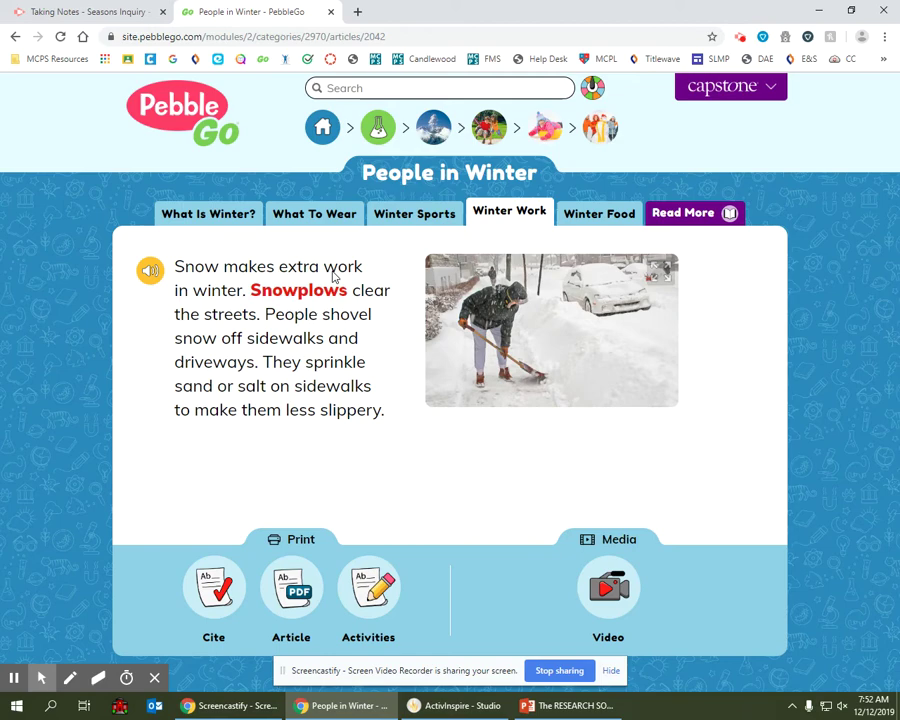
left_click(455, 705)
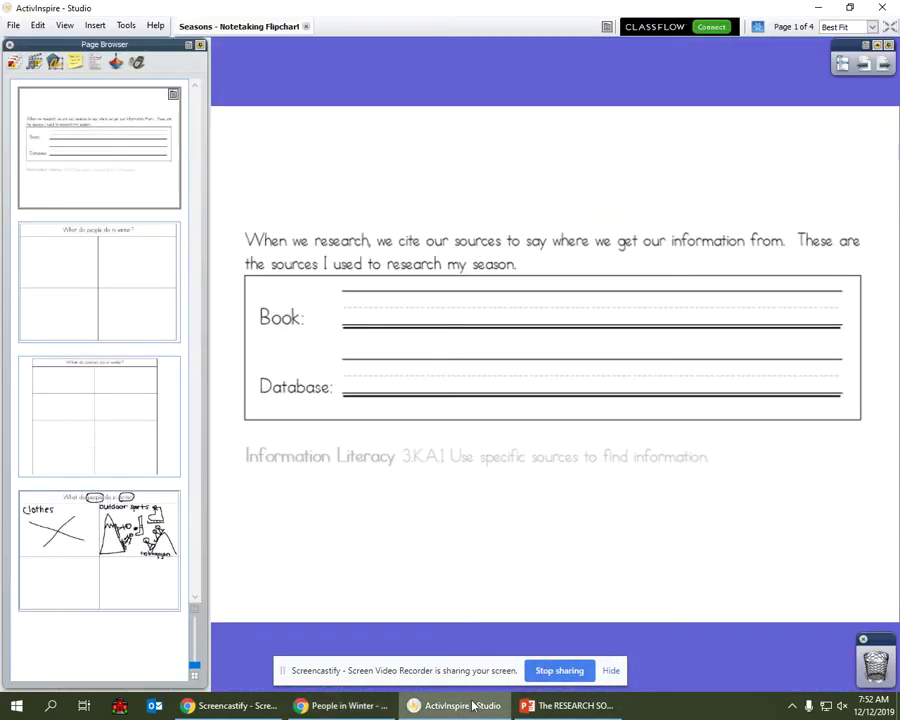
left_click(96, 561)
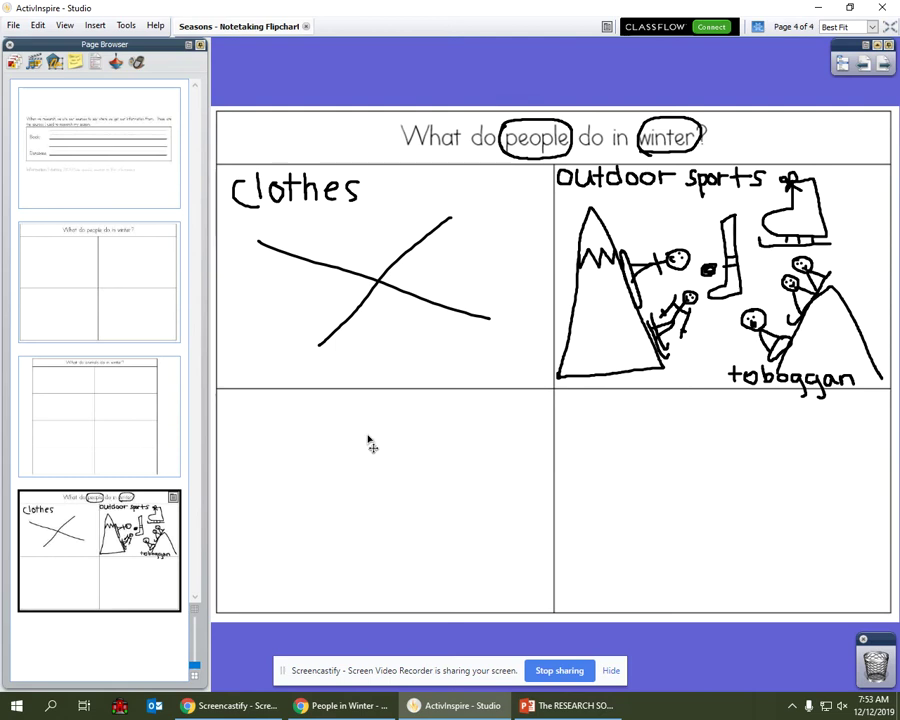
- Hide the page browser and handwrite the heading "work" with the Pen tool in the empty box below "clothes"
left_click(874, 52)
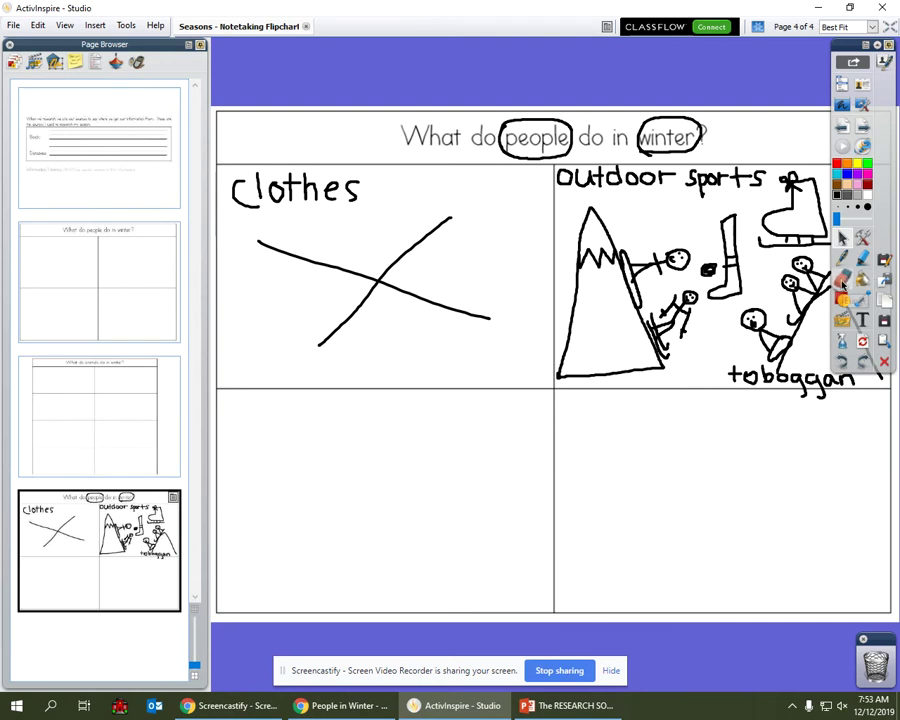
key("ctrl+shift+p")
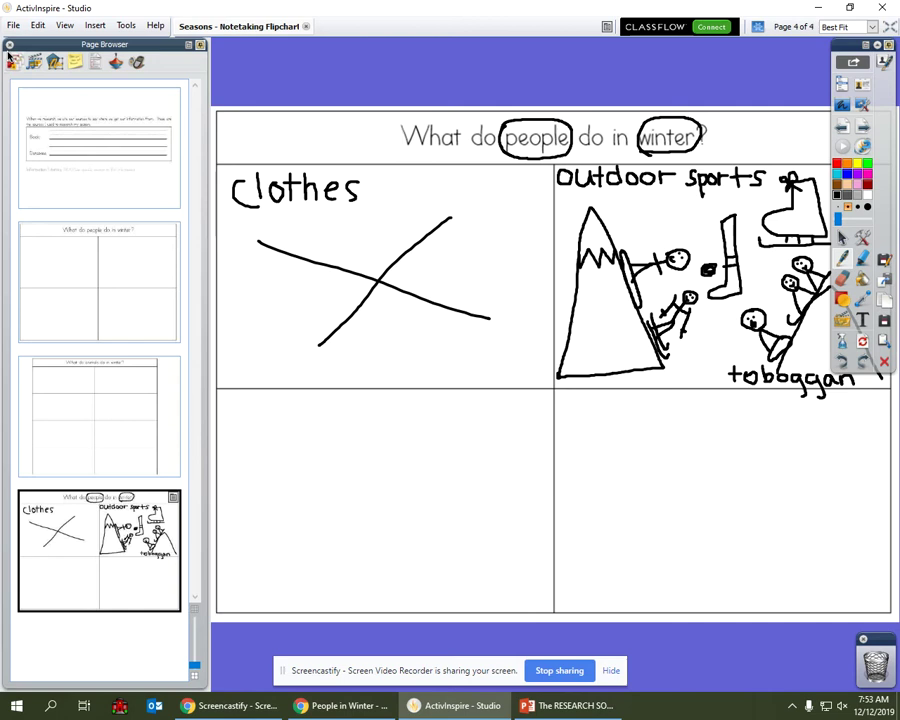
left_click(10, 44)
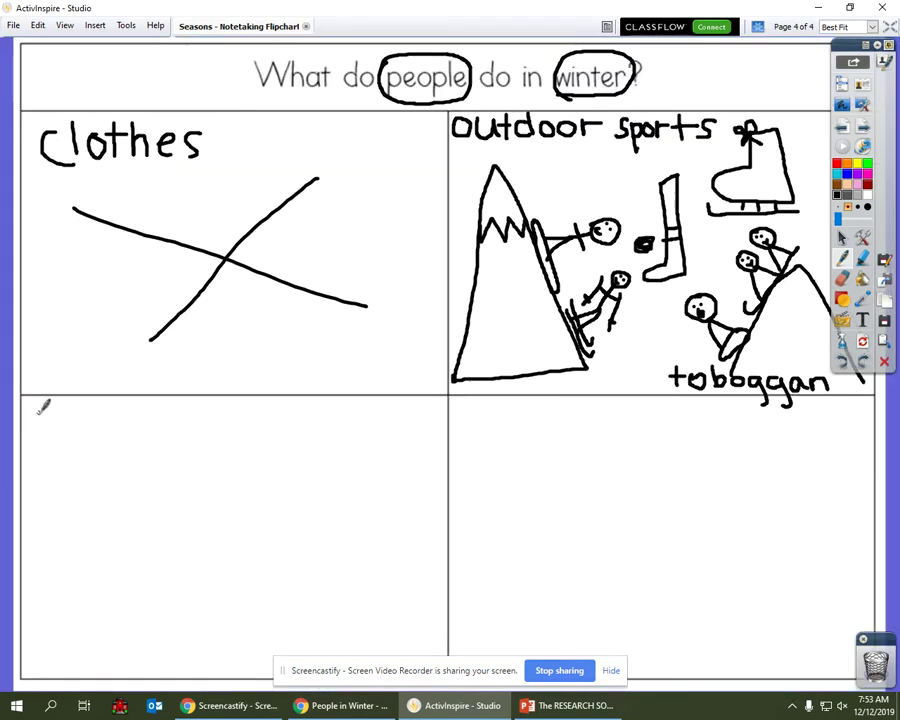
mouse_move(37, 406)
left_mouse_down()
mouse_move(60, 436)
mouse_move(71, 405)
mouse_move(90, 436)
mouse_move(100, 412)
mouse_move(115, 436)
mouse_move(123, 410)
mouse_move(138, 438)
mouse_move(141, 424)
mouse_move(167, 435)
left_mouse_up()
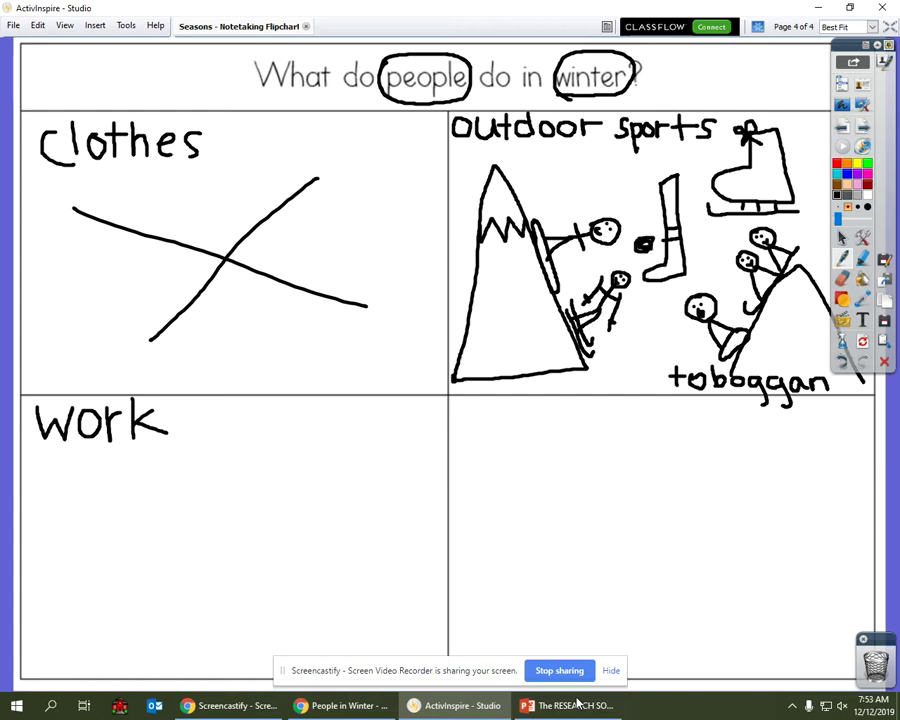
- Switch to the People in Winter article in Chrome and look up the glossary definition of snowplows
mouse_move(363, 716)
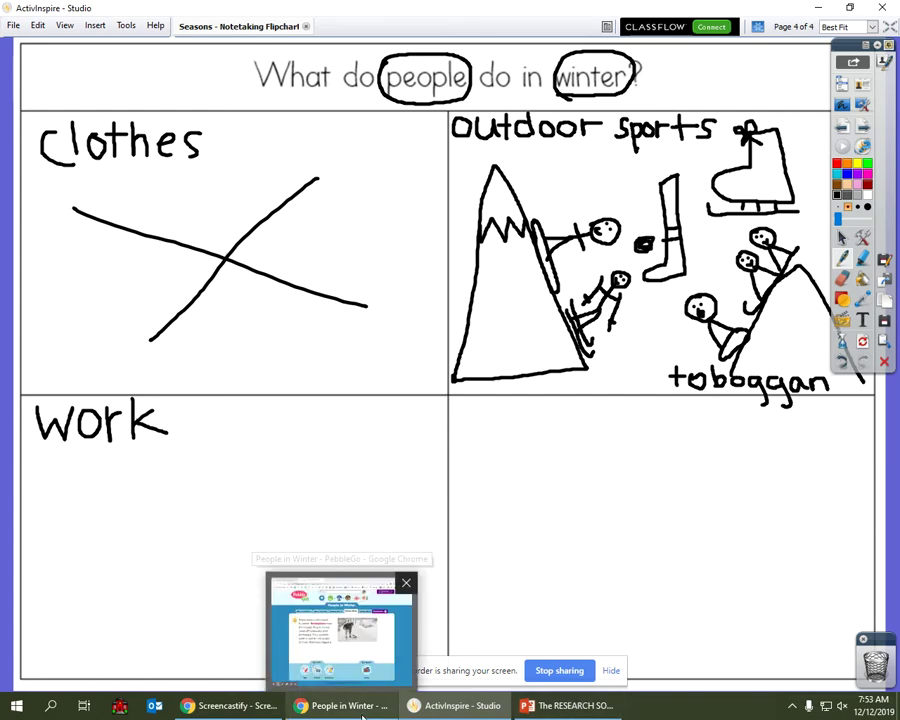
left_click(340, 630)
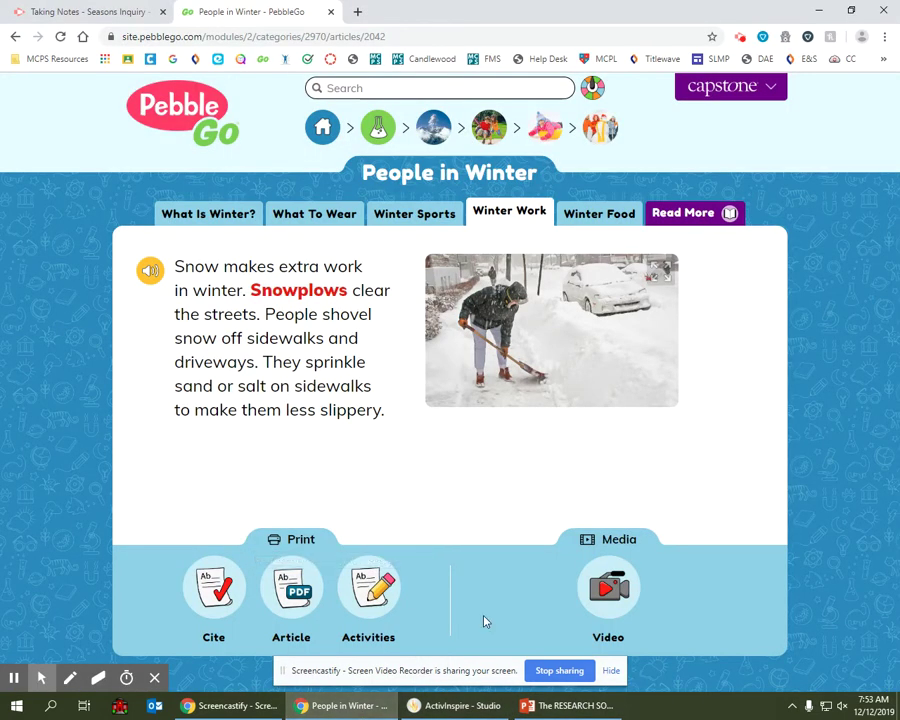
left_click(325, 298)
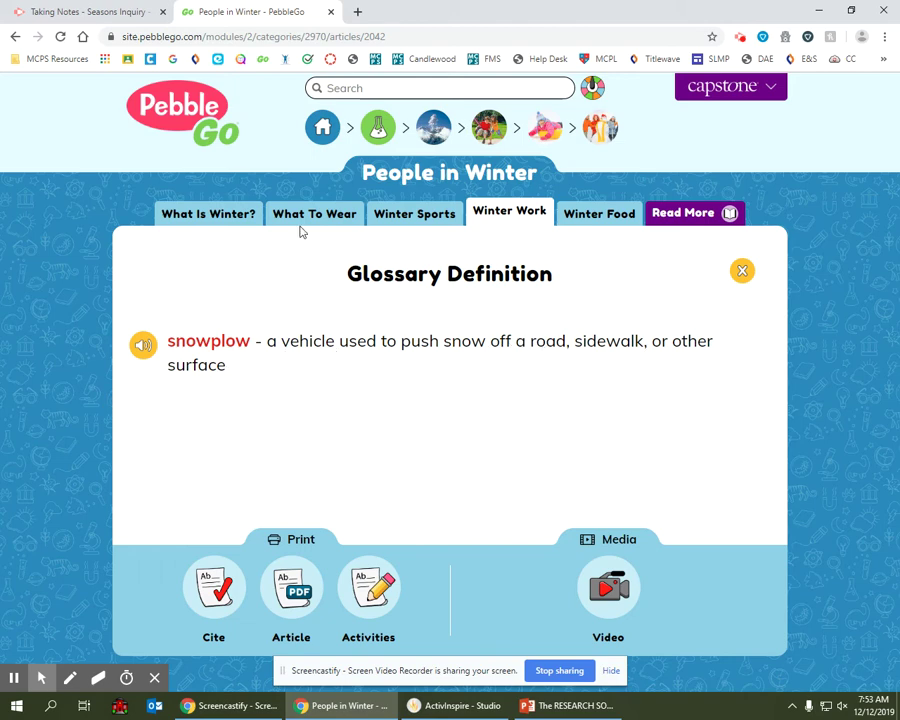
- Search Google Images for "snowplow" in a new browser tab and enlarge the picture titled "THE SUPER SNOWPLOW!!"
left_click(358, 12)
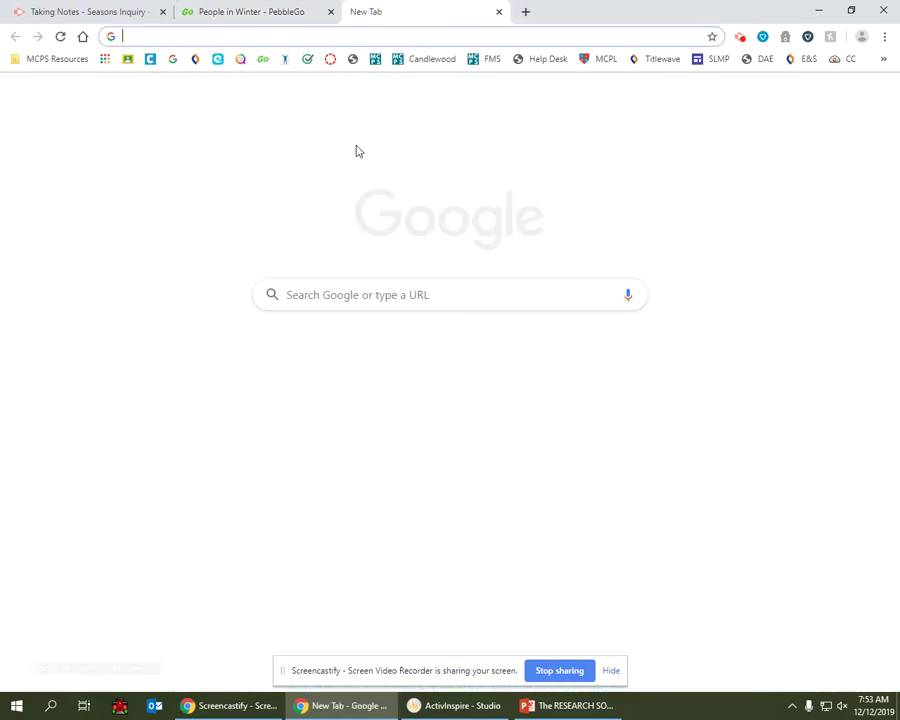
type("snow")
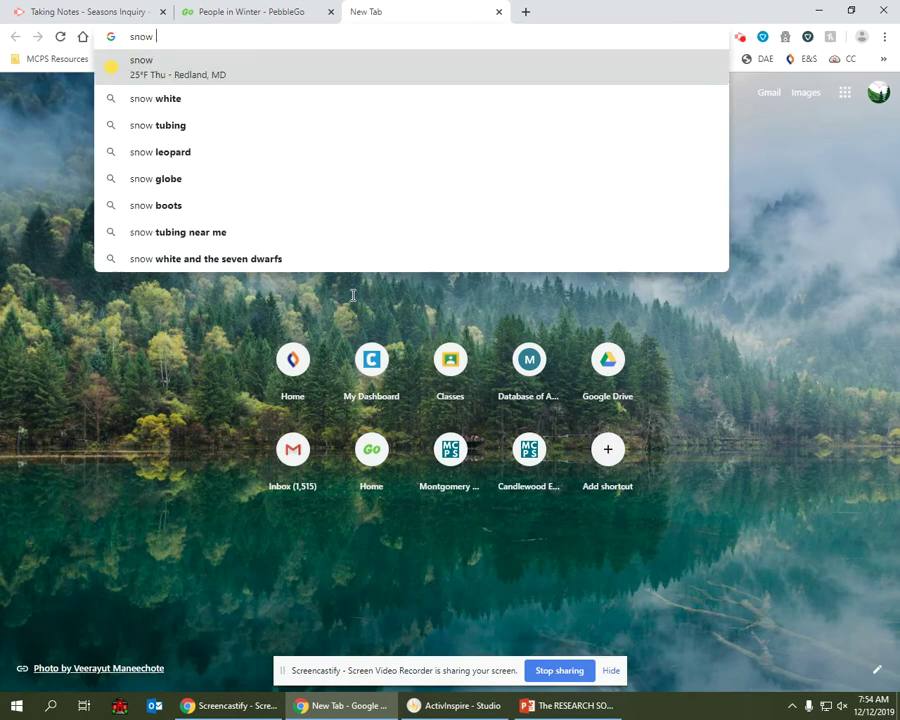
key("BackSpace")
type("plow")
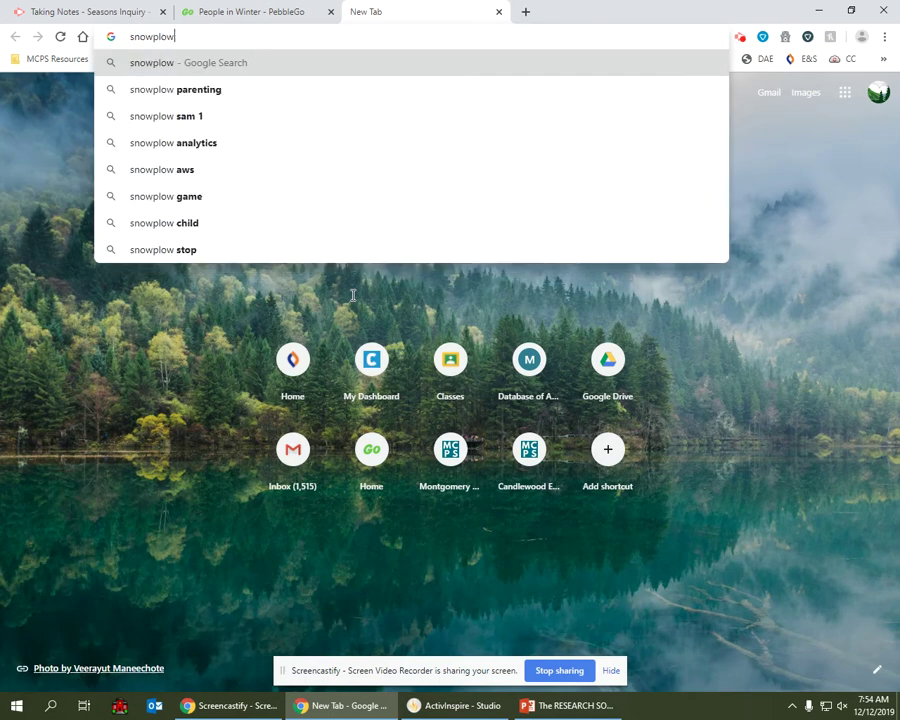
key("Return")
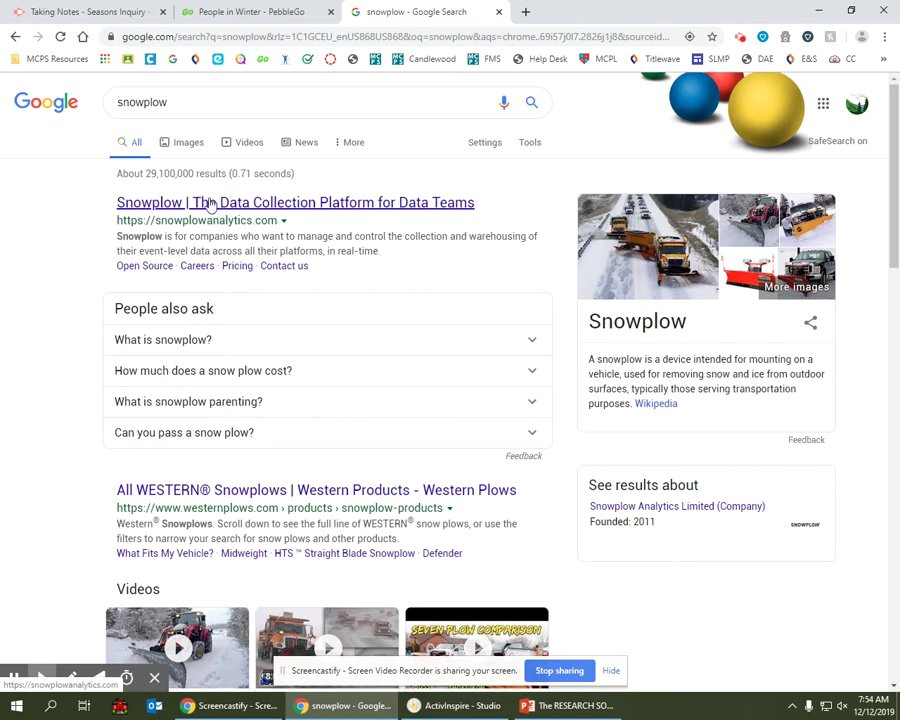
left_click(189, 146)
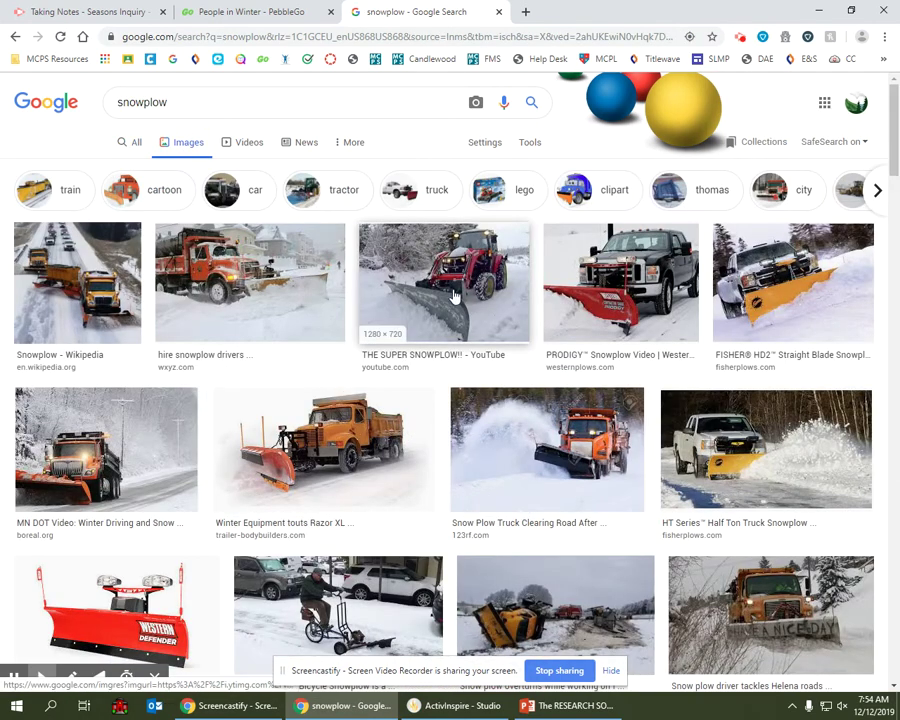
left_click(459, 285)
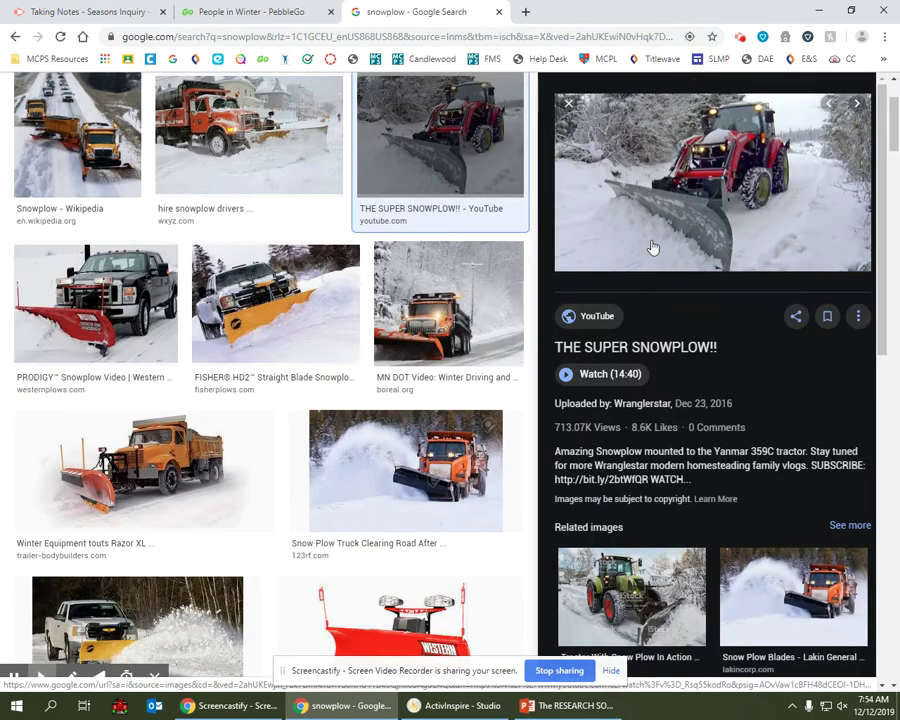
- Open the "THE SUPER SNOWPLOW!!" video on YouTube, pause it and return to the People in Winter article
left_click(671, 290)
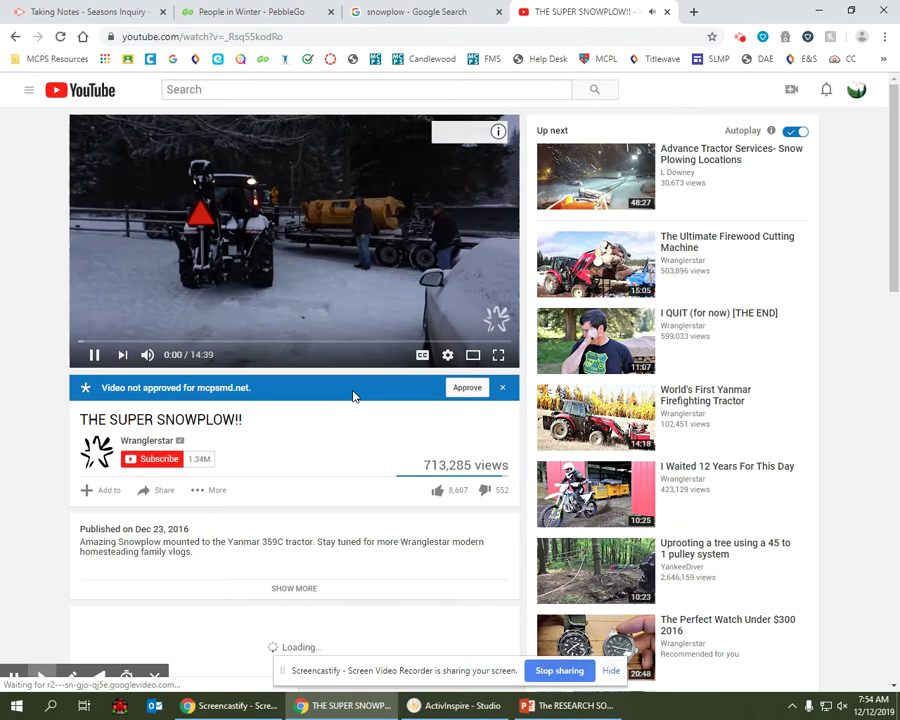
left_click(93, 354)
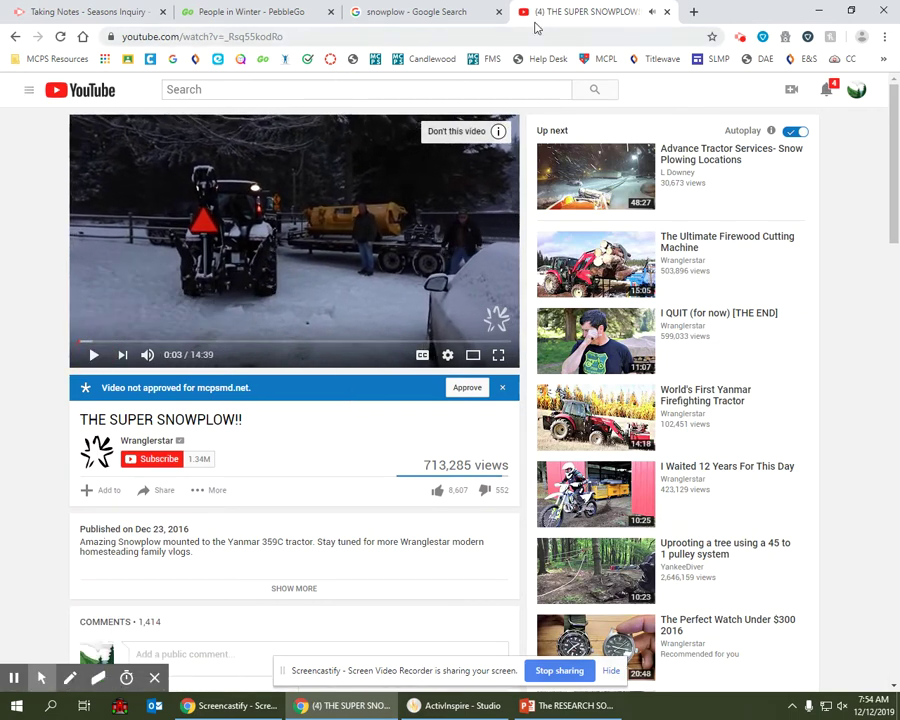
left_click(402, 12)
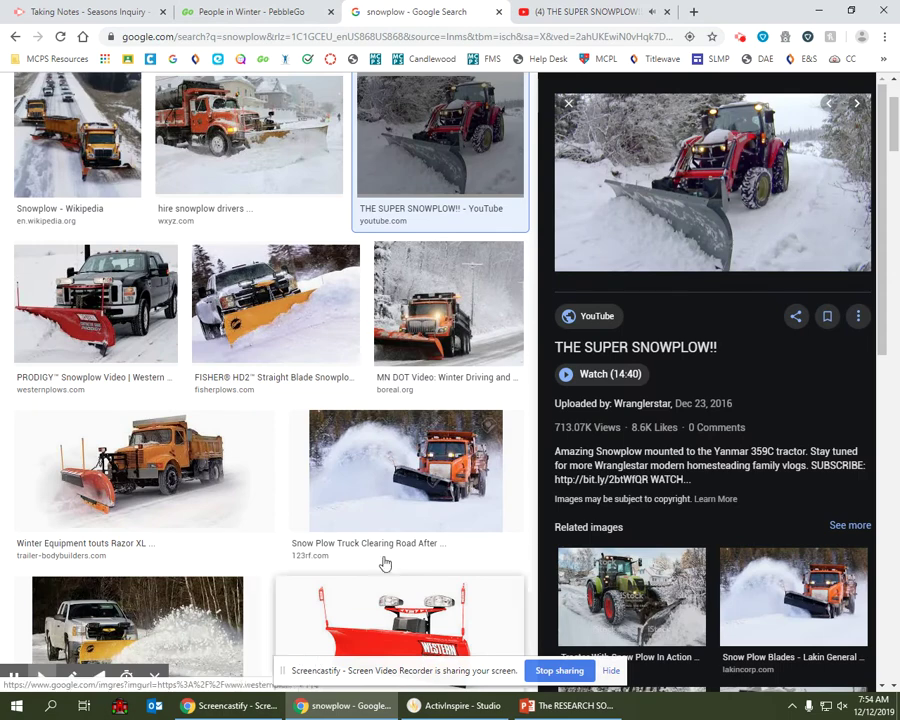
left_click(268, 11)
- Switch to ActivInspire and draw a snowplow with a smiling driver in the work box, labelled "snowplow" underneath
left_click(452, 706)
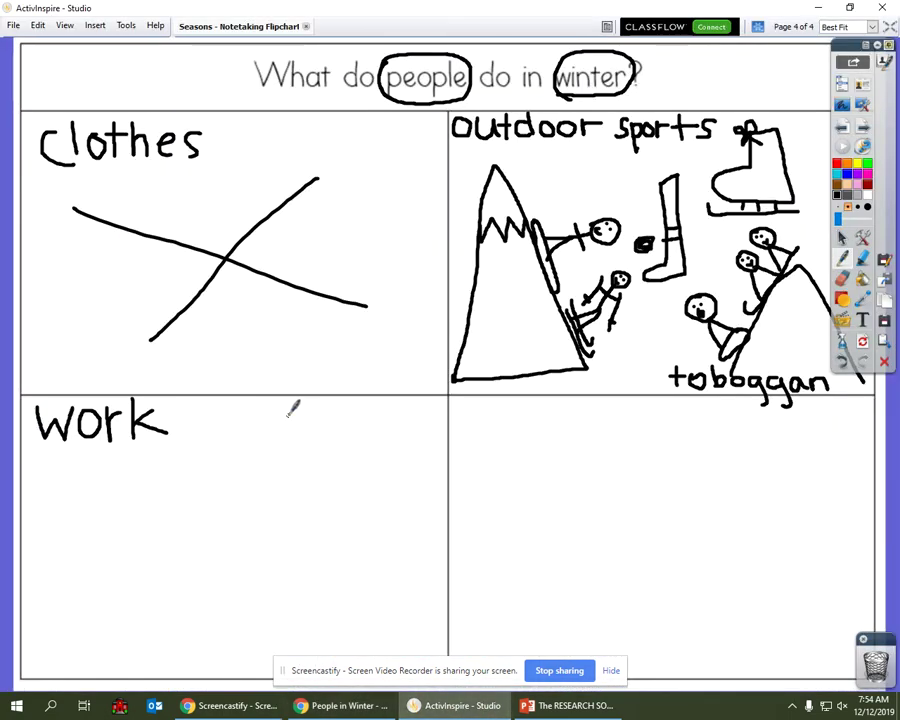
mouse_move(287, 412)
left_mouse_down()
mouse_move(358, 410)
mouse_move(362, 455)
mouse_move(293, 463)
mouse_move(288, 413)
mouse_move(324, 457)
mouse_move(345, 430)
mouse_move(322, 423)
mouse_move(316, 451)
mouse_move(268, 467)
mouse_move(267, 517)
mouse_move(381, 510)
mouse_move(380, 466)
left_mouse_up()
left_click(319, 442)
left_click(335, 436)
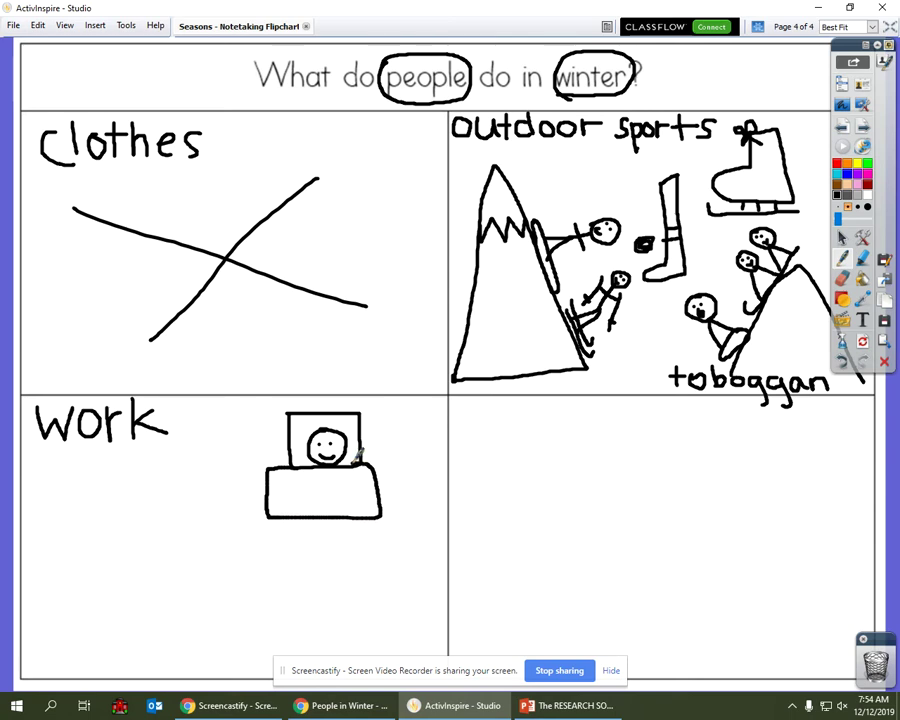
mouse_move(268, 518)
left_mouse_down()
mouse_move(284, 541)
mouse_move(300, 519)
mouse_move(394, 515)
left_mouse_up()
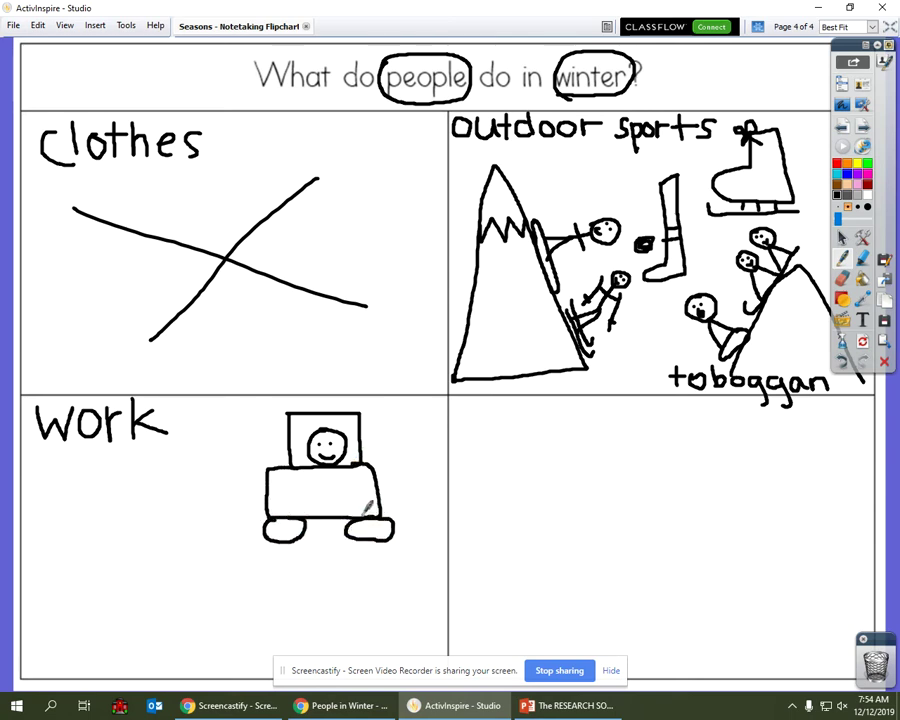
mouse_move(267, 487)
left_mouse_down()
mouse_move(247, 487)
mouse_move(240, 500)
mouse_move(192, 520)
mouse_move(256, 462)
left_mouse_up()
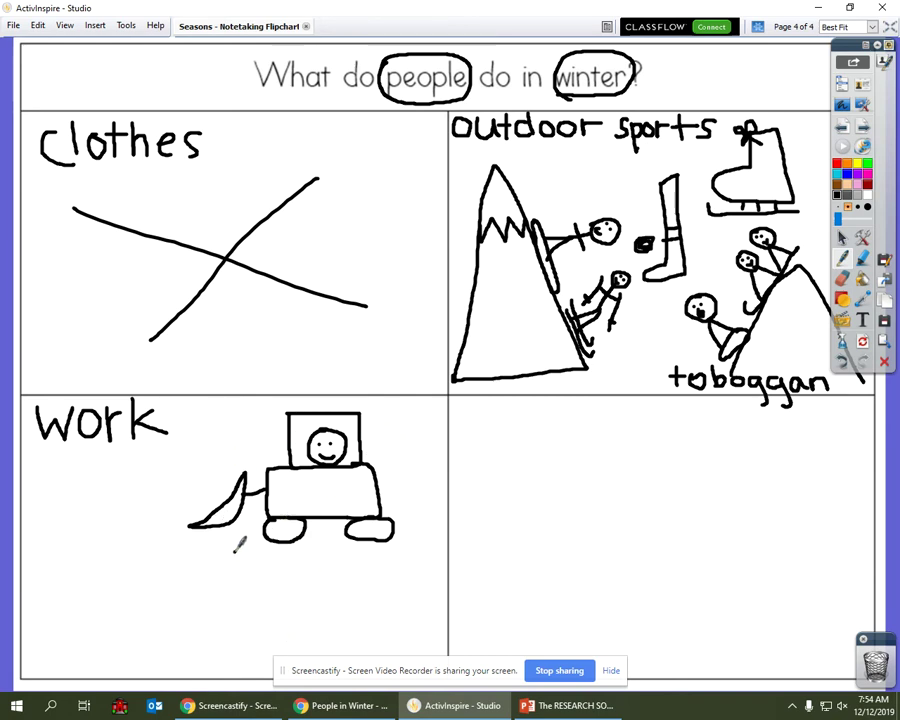
mouse_move(235, 552)
left_mouse_down()
mouse_move(226, 571)
mouse_move(247, 562)
mouse_move(289, 573)
mouse_move(315, 556)
mouse_move(334, 584)
mouse_move(346, 558)
mouse_move(351, 576)
mouse_move(388, 548)
mouse_move(405, 554)
left_mouse_up()
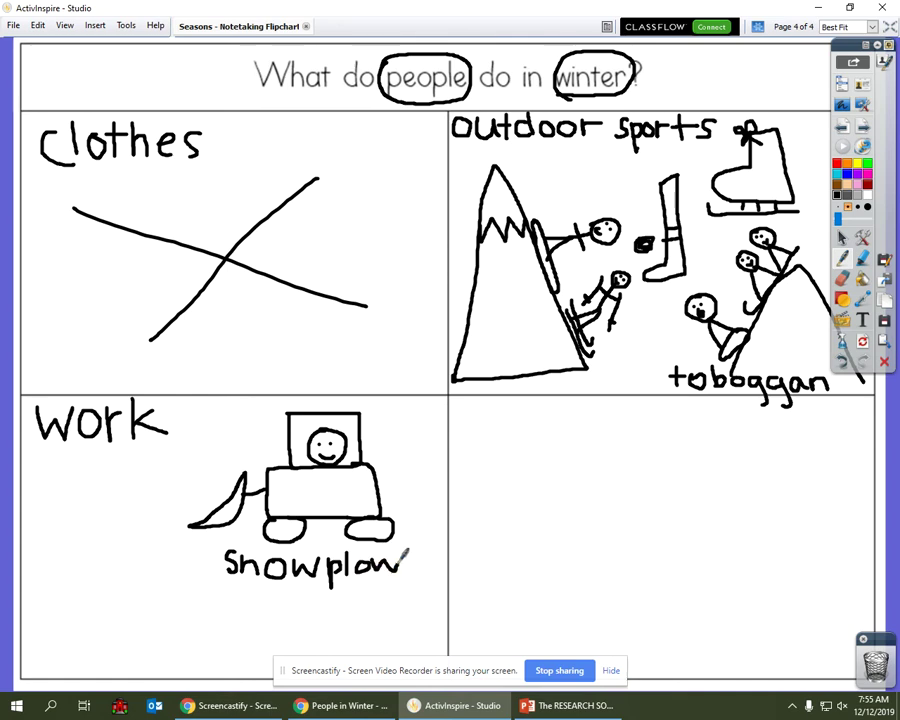
- Switch to Chrome and close the snowplow glossary definition to reread the Winter Work text
mouse_move(563, 705)
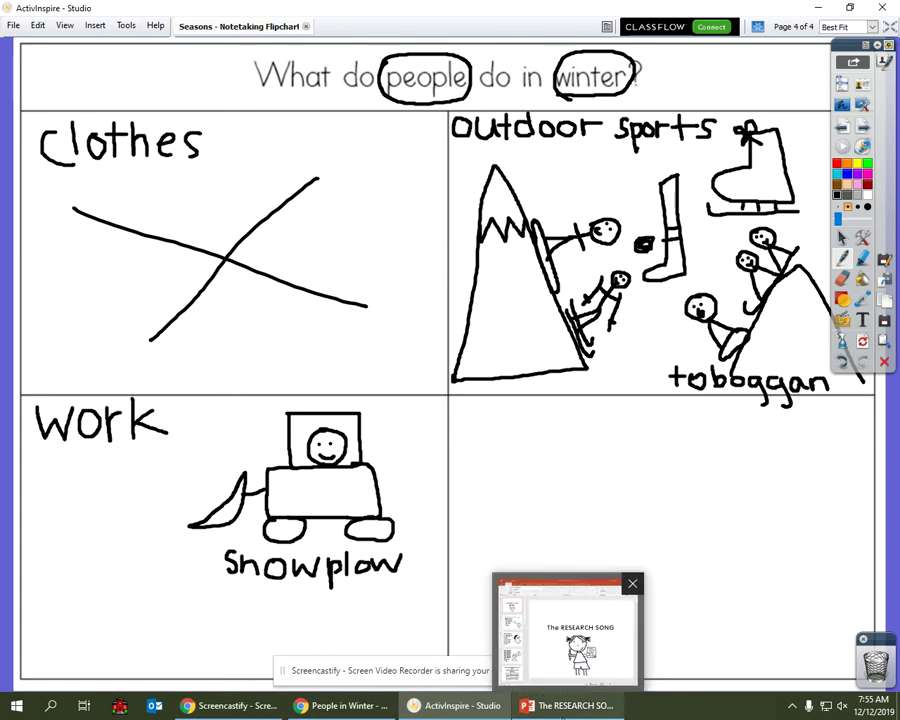
left_click(345, 706)
left_click(742, 271)
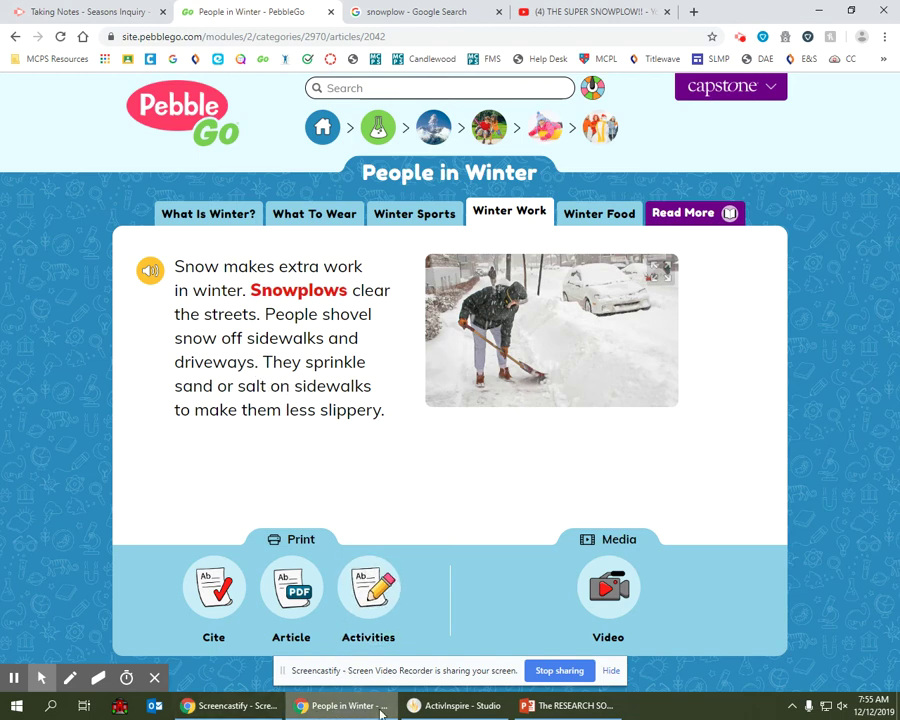
- Switch to ActivInspire and draw a snow shovel with a handle grip below the "work" heading
left_click(414, 706)
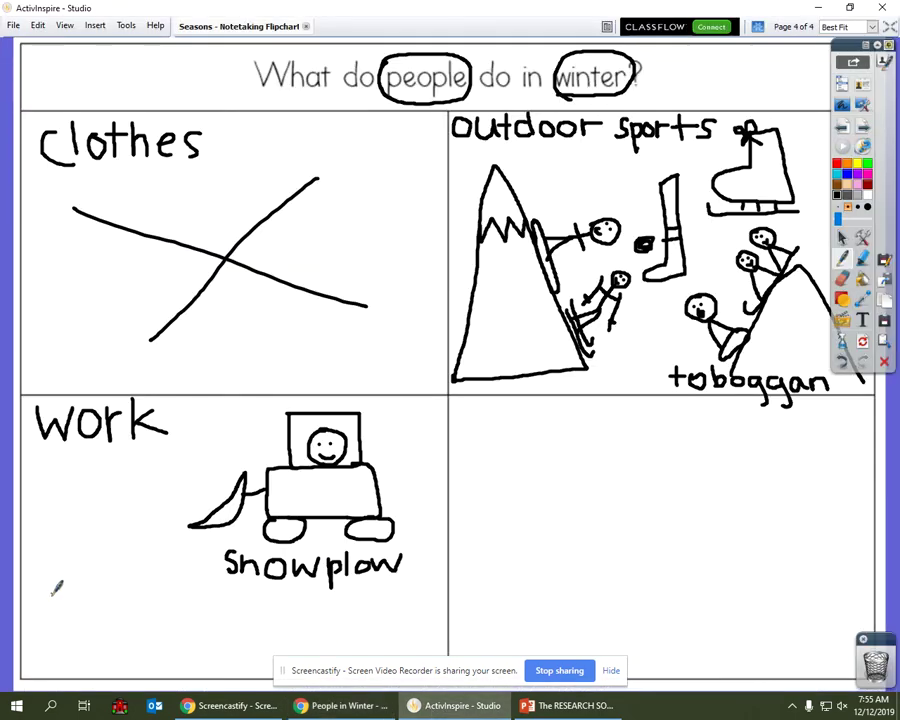
mouse_move(41, 592)
left_mouse_down()
mouse_move(41, 648)
mouse_move(42, 588)
mouse_move(85, 584)
mouse_move(107, 610)
mouse_move(108, 645)
mouse_move(55, 645)
left_mouse_up()
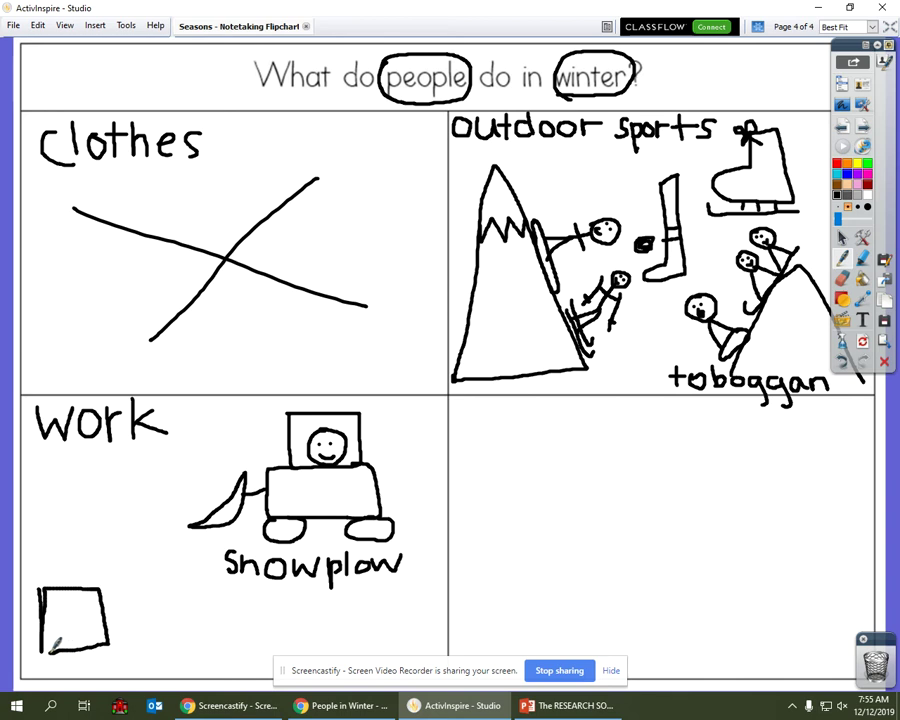
mouse_move(62, 588)
left_mouse_down()
mouse_move(62, 508)
mouse_move(44, 494)
mouse_move(95, 500)
mouse_move(72, 520)
mouse_move(73, 560)
left_mouse_up()
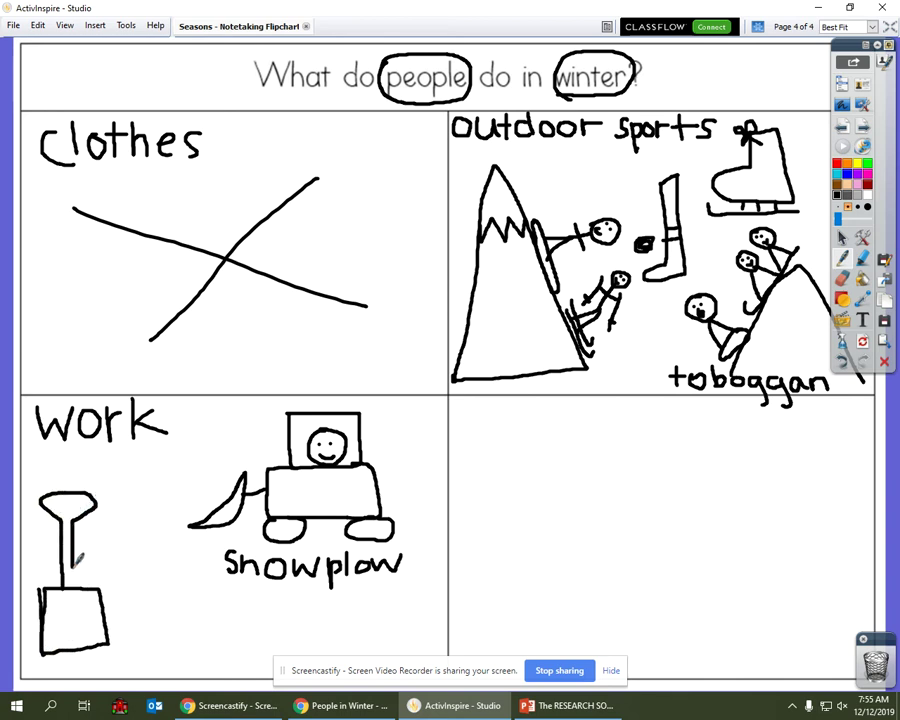
mouse_move(61, 499)
left_mouse_down()
mouse_move(66, 508)
mouse_move(85, 493)
mouse_move(62, 500)
left_mouse_up()
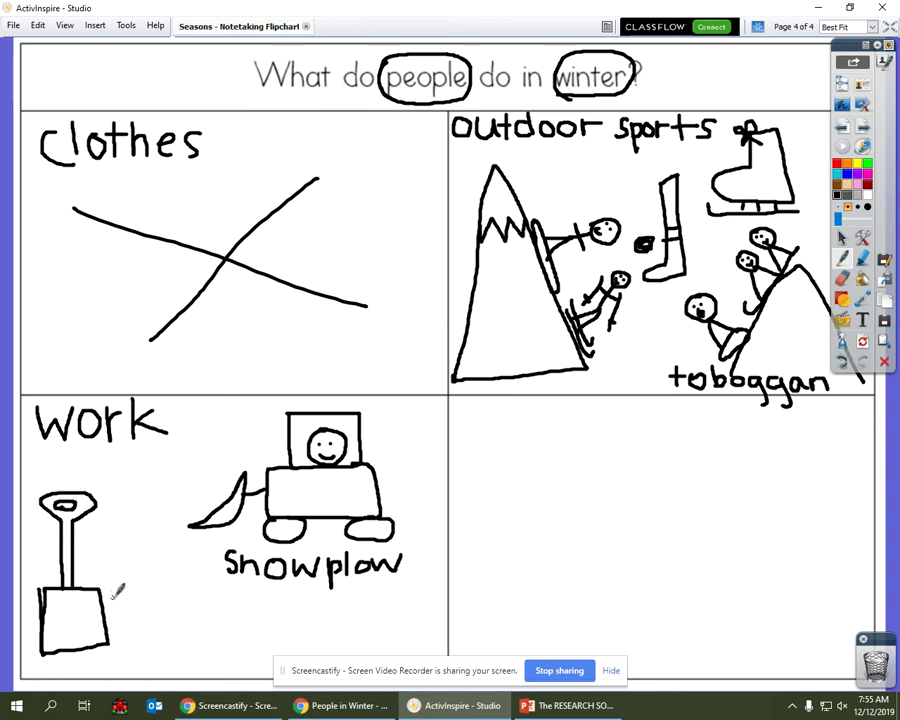
- Draw a sidewalk divided by slanted lines beside the shovel, with curved snow piles along its upper edge
left_click_drag(118, 607, 390, 607)
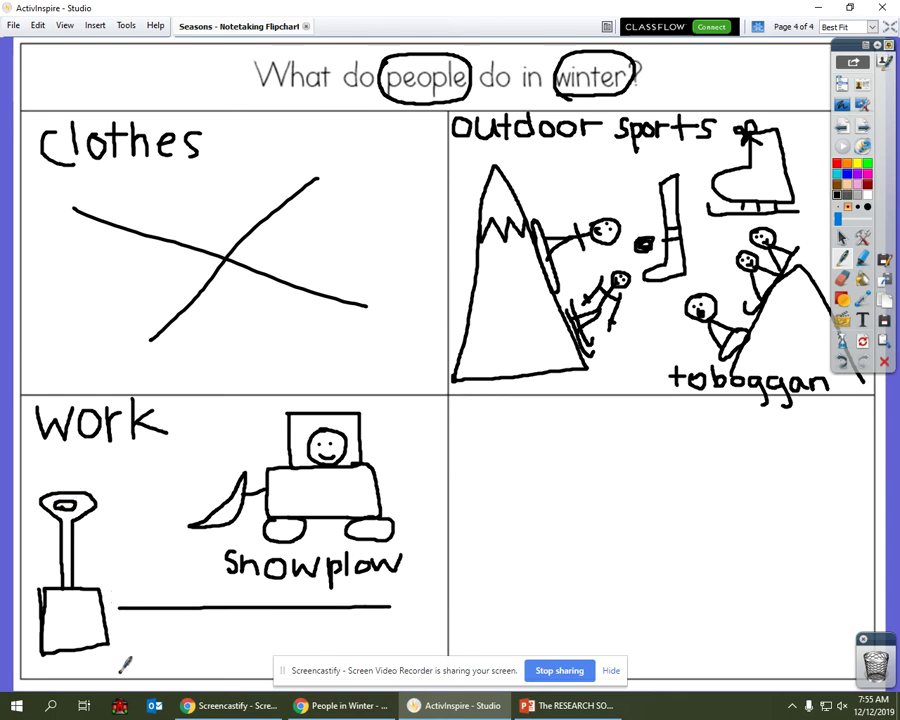
left_click_drag(120, 671, 430, 667)
left_click_drag(158, 608, 171, 660)
left_click_drag(220, 604, 249, 668)
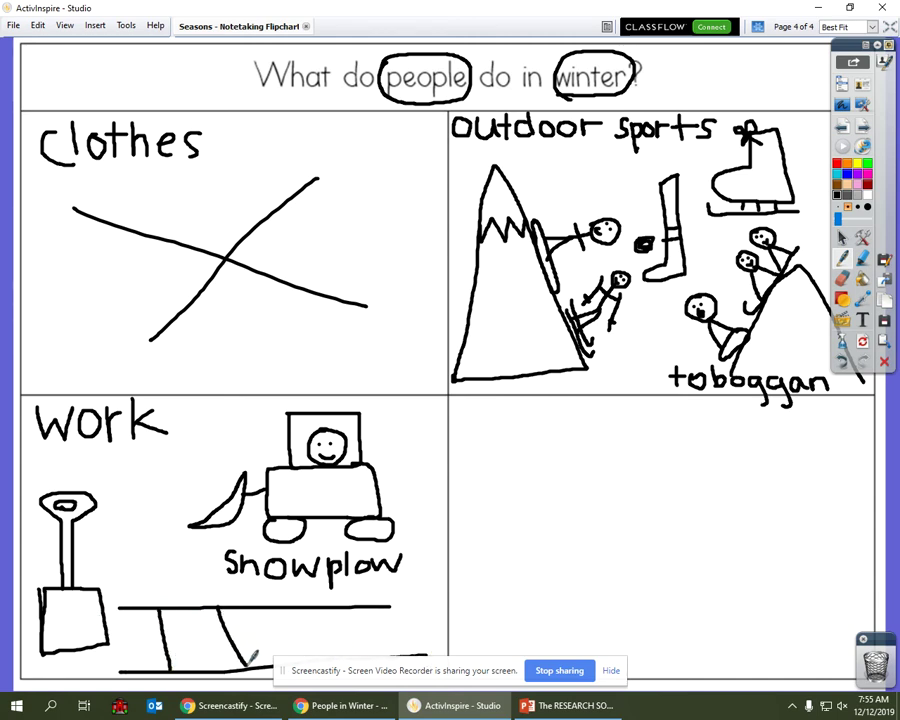
left_click_drag(300, 604, 333, 657)
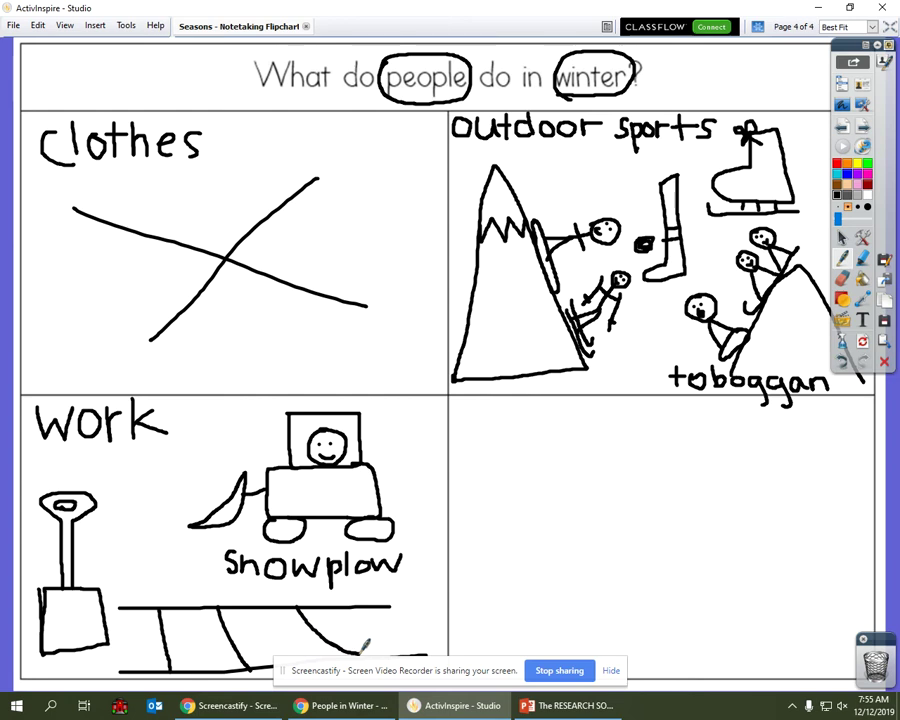
left_click_drag(390, 606, 428, 640)
mouse_move(108, 585)
left_mouse_down()
mouse_move(137, 548)
mouse_move(208, 588)
mouse_move(342, 591)
left_mouse_up()
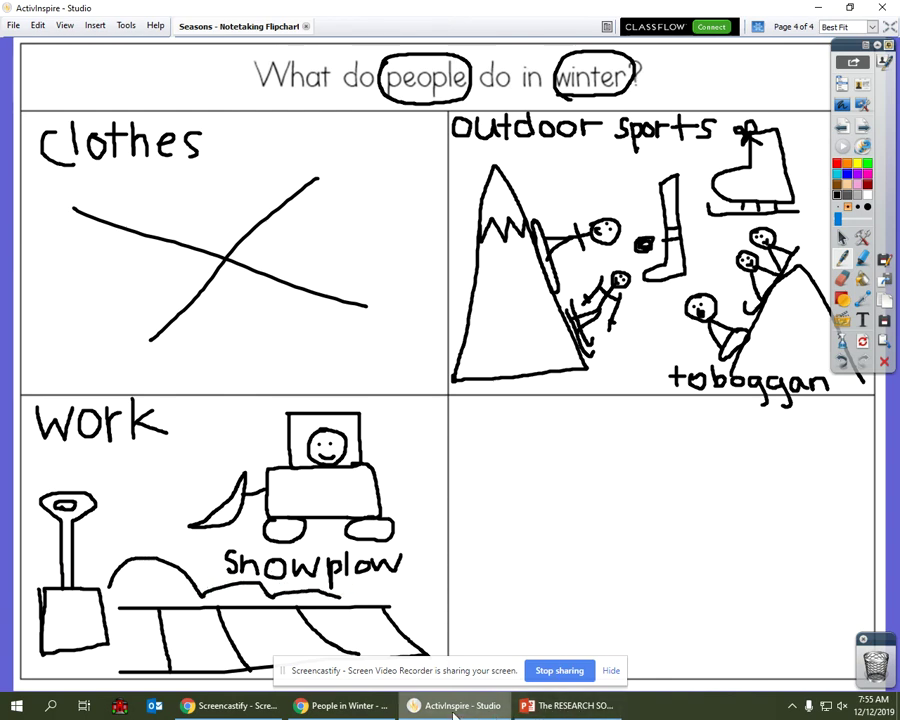
- Check the Winter Work text in Chrome, and return to ActivInspire to scatter dots over the sidewalk sections
left_click(345, 706)
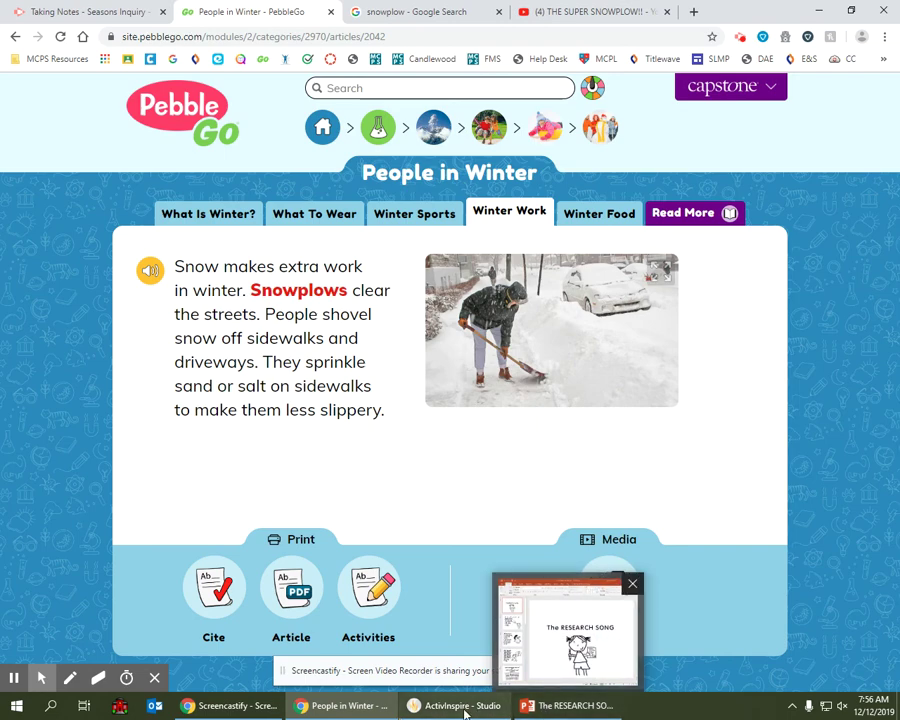
mouse_move(435, 706)
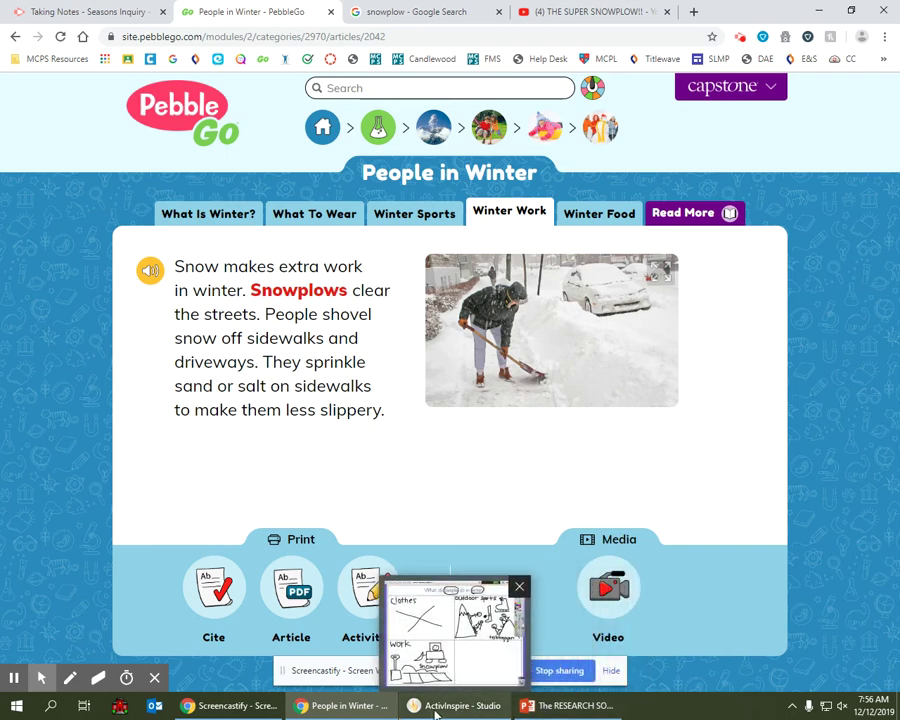
left_click(435, 708)
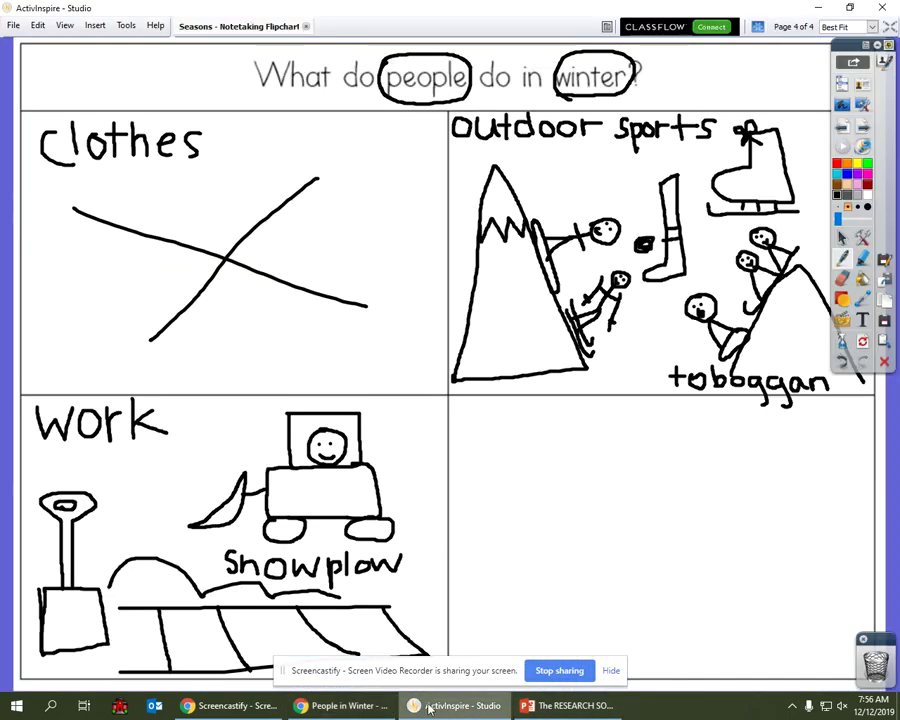
left_click(156, 621)
left_click(174, 649)
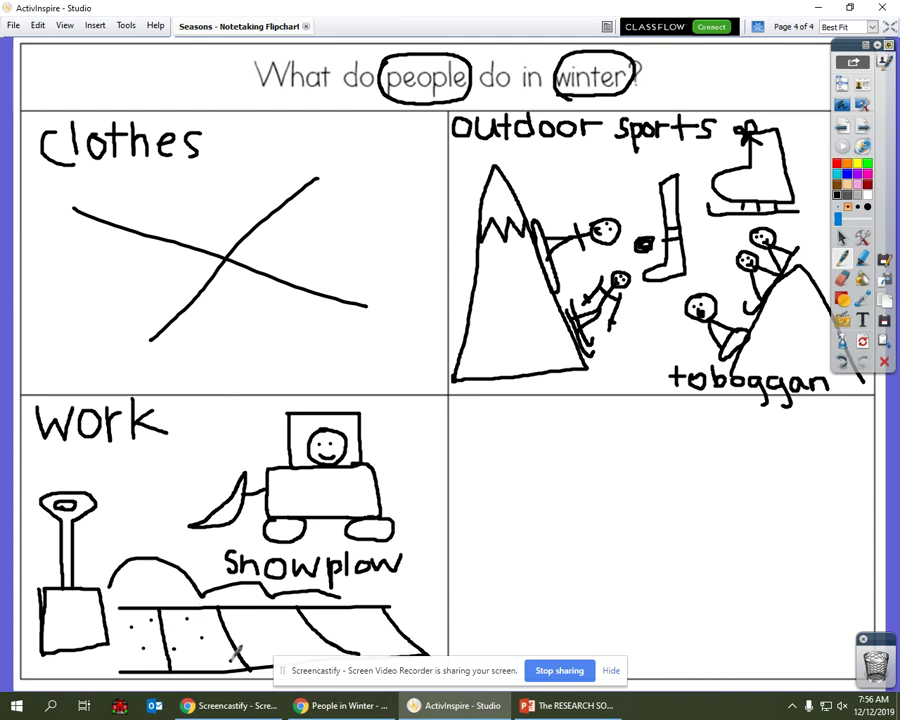
left_click(265, 621)
left_click(268, 634)
left_click(290, 643)
- Handwrite the label "sand or salt" between the shovel and the snowplow, above the dotted sidewalk
mouse_move(123, 510)
left_mouse_down()
mouse_move(116, 525)
mouse_move(138, 515)
mouse_move(157, 527)
mouse_move(168, 503)
left_mouse_up()
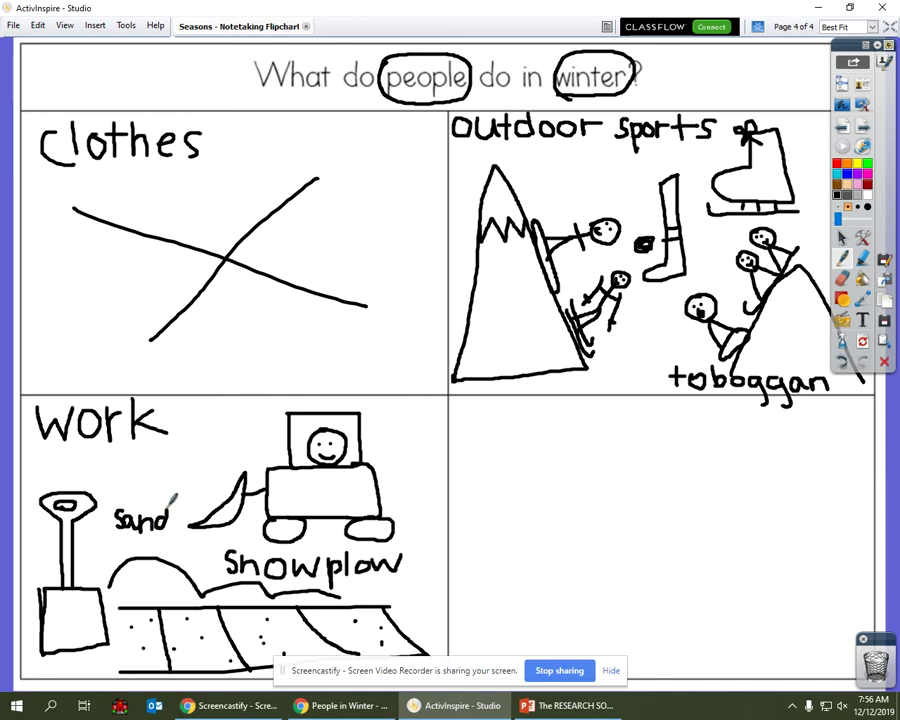
mouse_move(113, 535)
left_mouse_down()
mouse_move(114, 546)
mouse_move(146, 535)
mouse_move(125, 580)
mouse_move(134, 592)
mouse_move(143, 557)
mouse_move(160, 592)
mouse_move(177, 567)
mouse_move(168, 590)
left_mouse_up()
left_click_drag(162, 575, 178, 567)
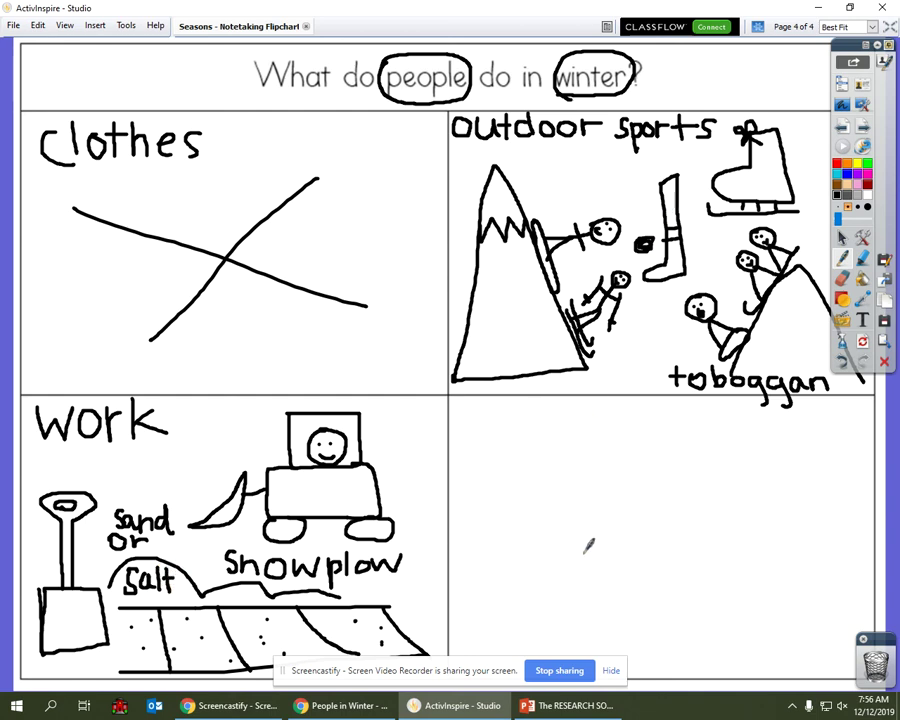